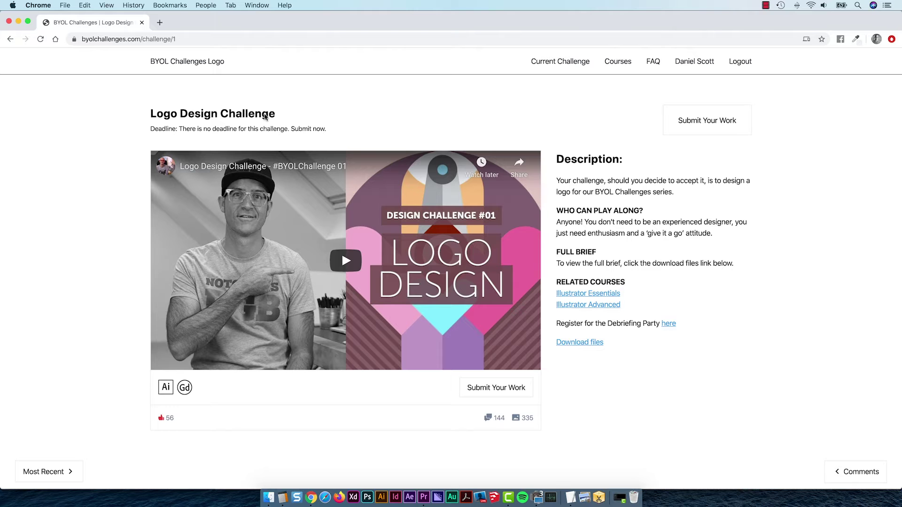
Step: Point out the challenge page's web address and highlight the Logo Design Challenge heading
click(107, 39)
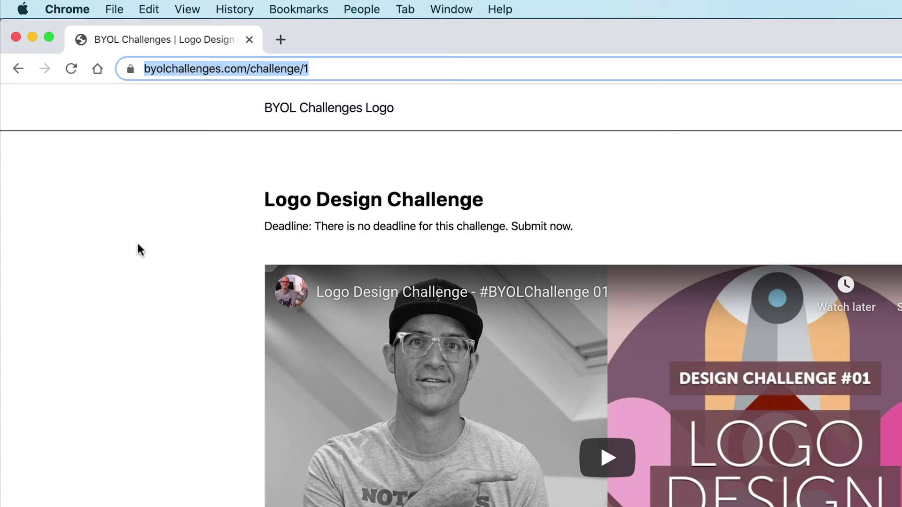
drag(276, 199, 448, 199)
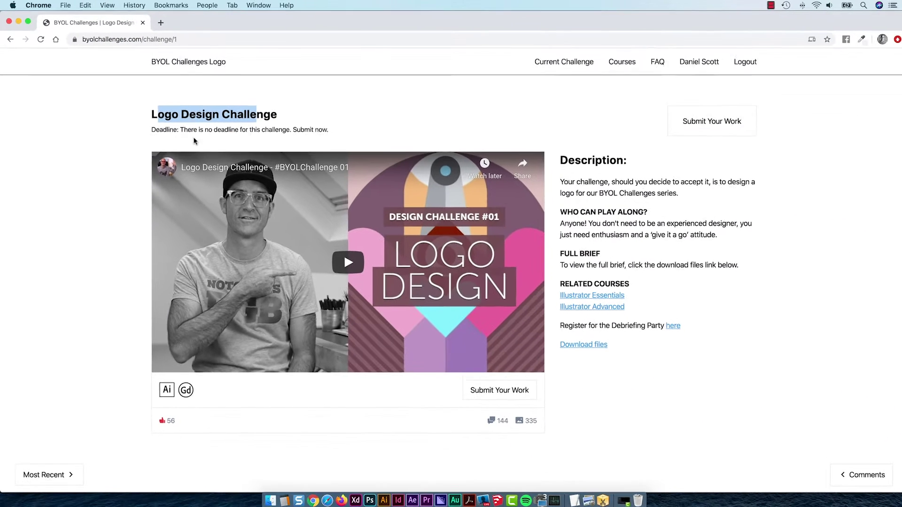
click(258, 128)
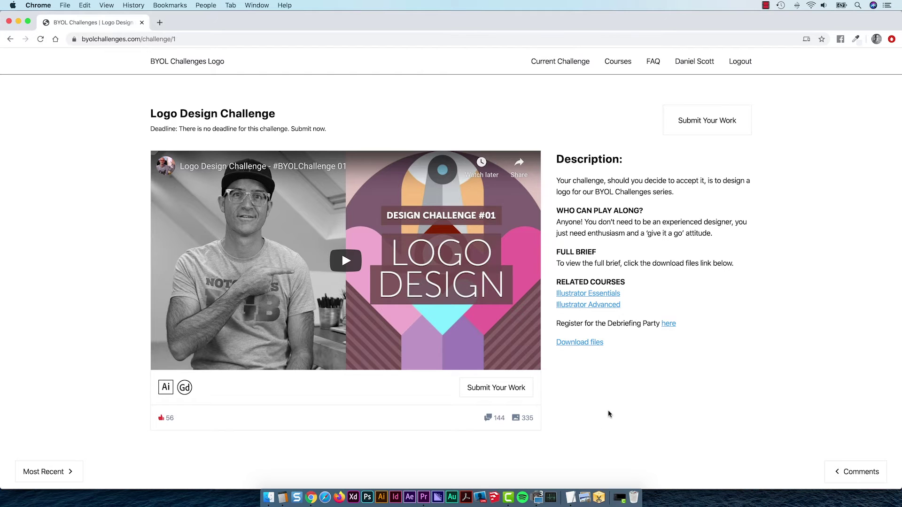
Step: Scroll down through the Logo Design Challenge brief and back up
scroll(609, 413, down, 5)
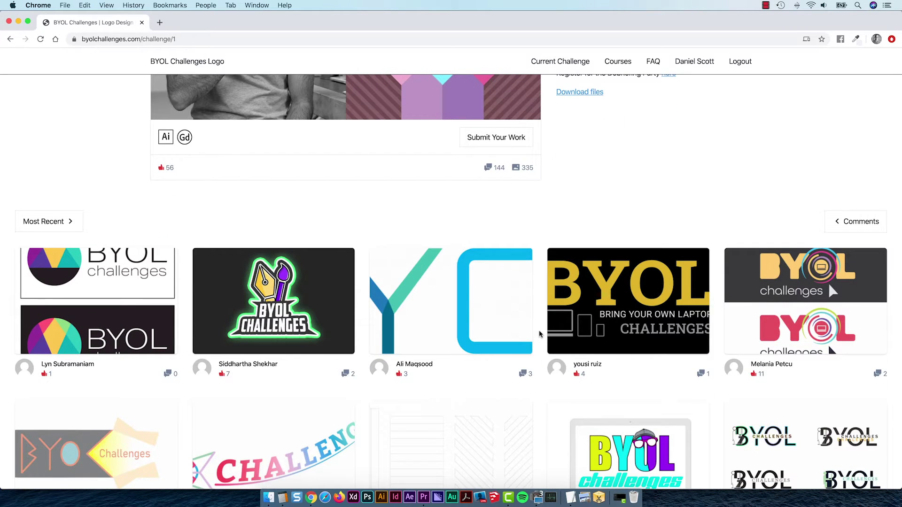
scroll(539, 334, down, 10)
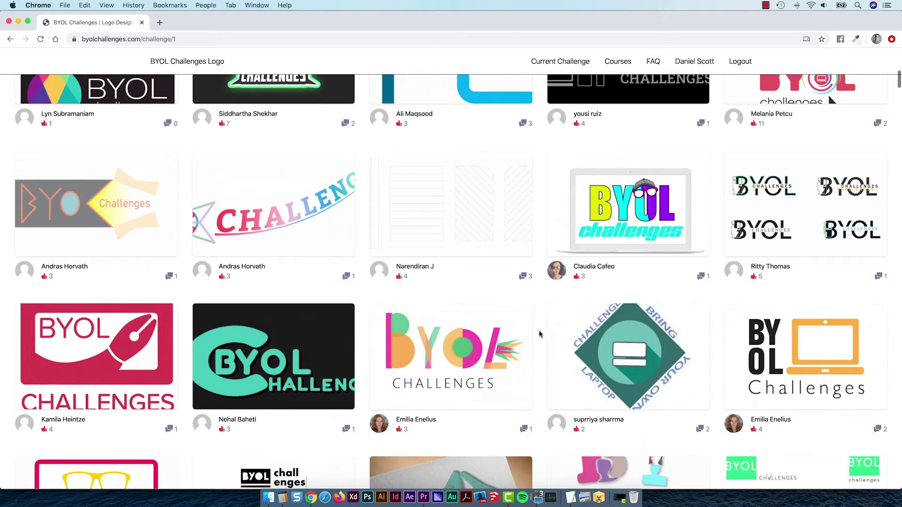
scroll(539, 333, down, 10)
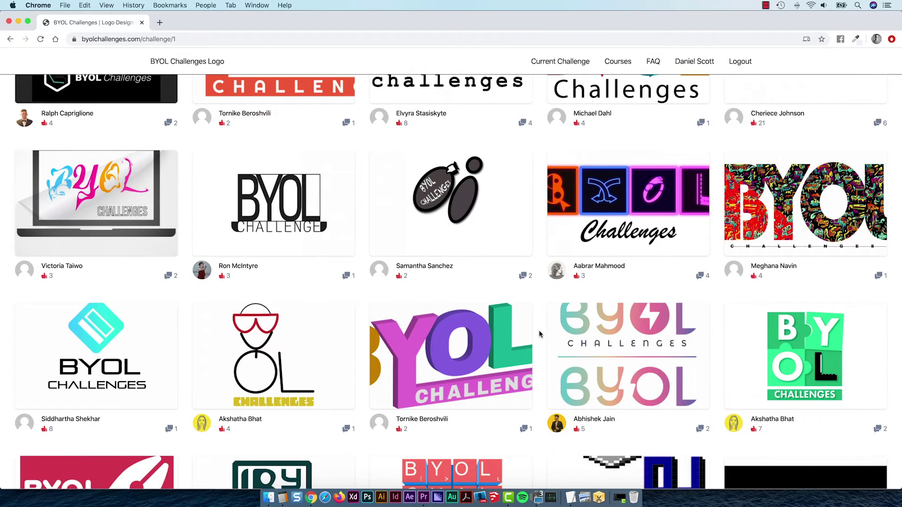
scroll(540, 334, down, 6)
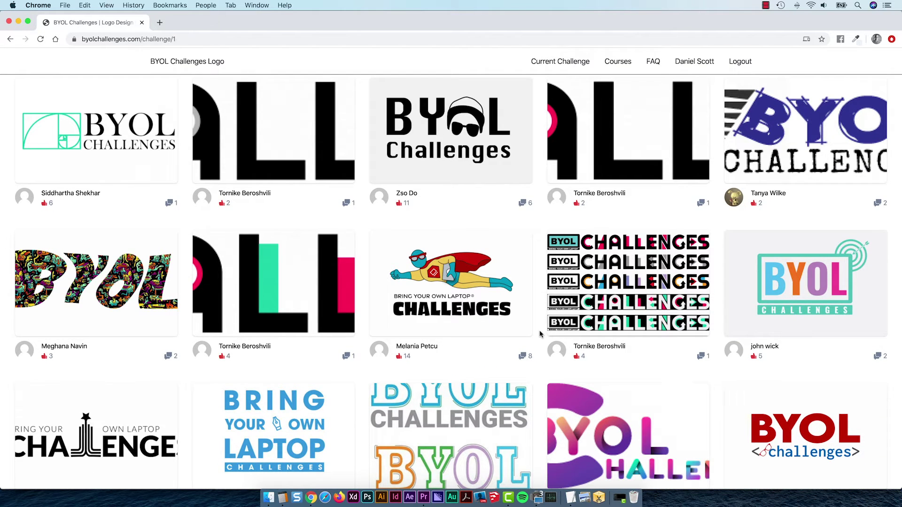
scroll(540, 333, down, 15)
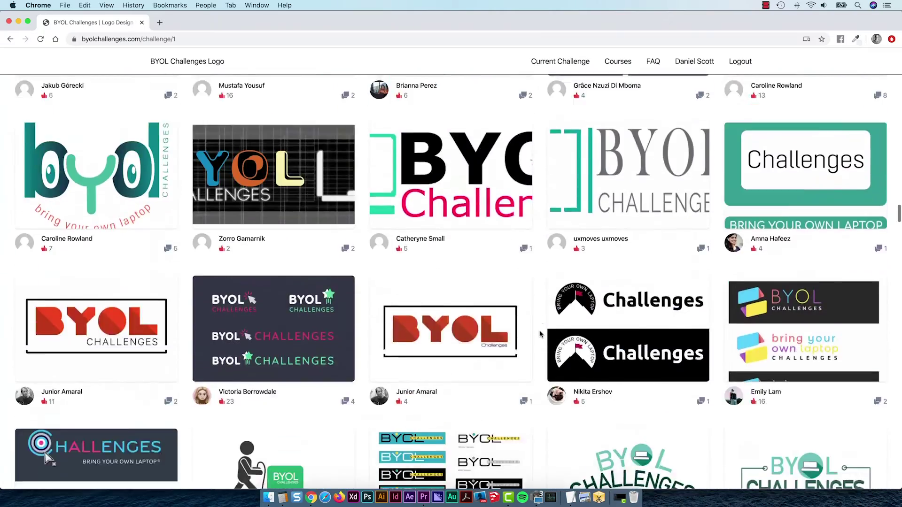
scroll(539, 334, down, 15)
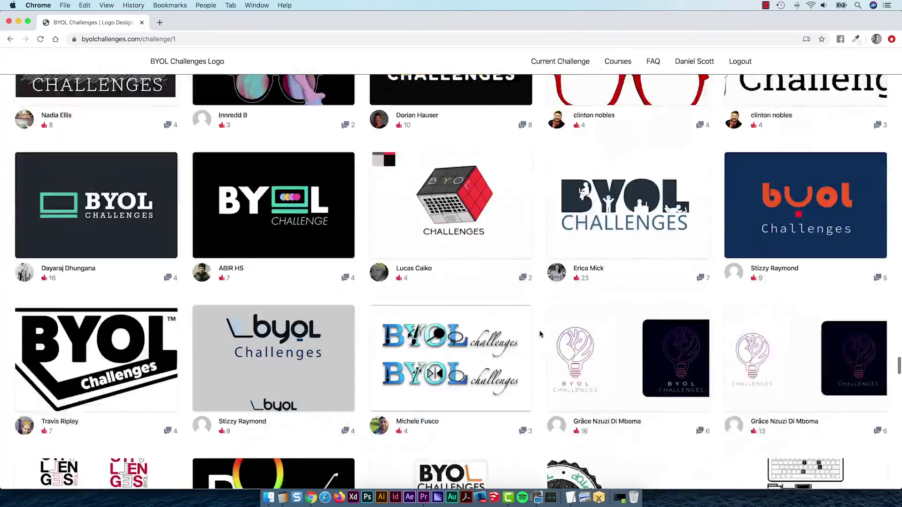
scroll(539, 334, down, 12)
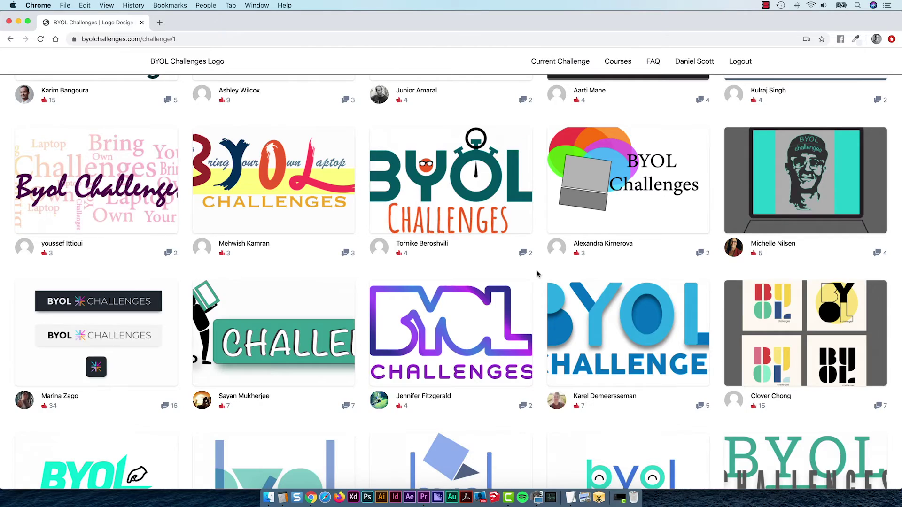
scroll(538, 274, up, 20)
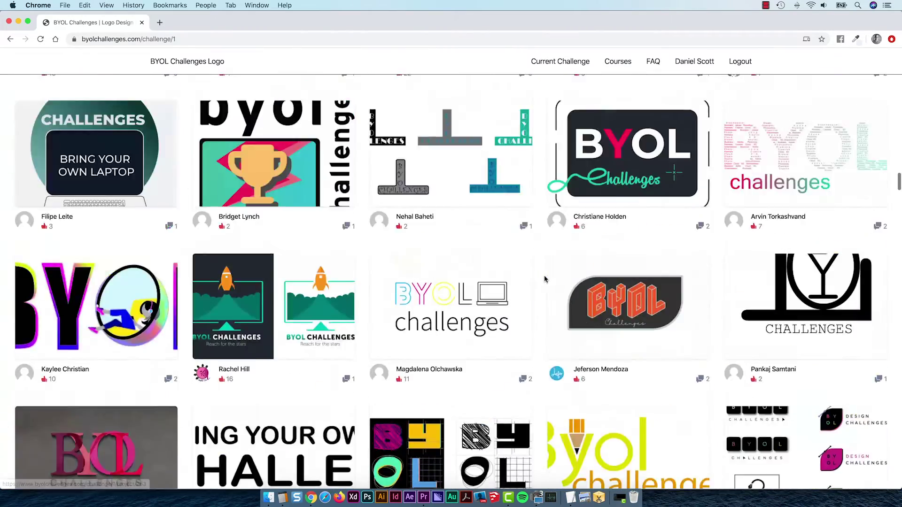
scroll(544, 279, up, 15)
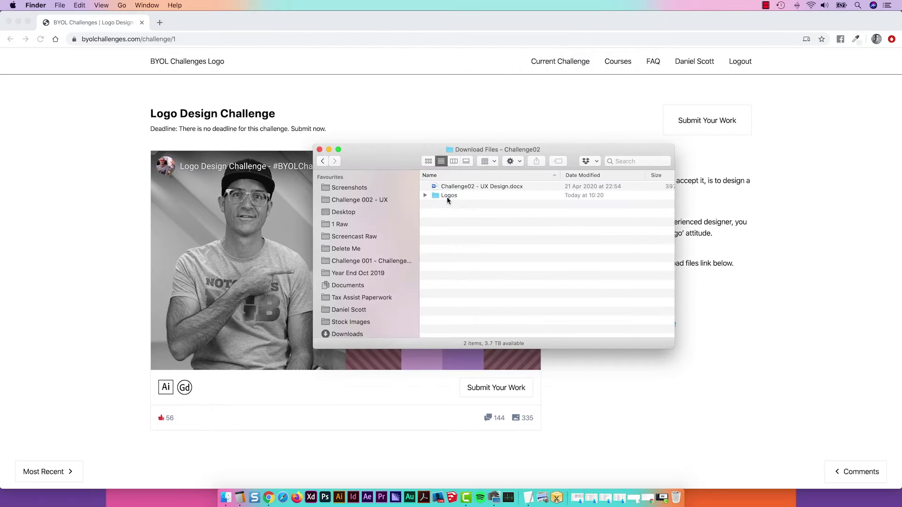
Step: Preview Logo 1.ai through Logo 9.svg, select Designers Names, then return to the challenge page
click(426, 195)
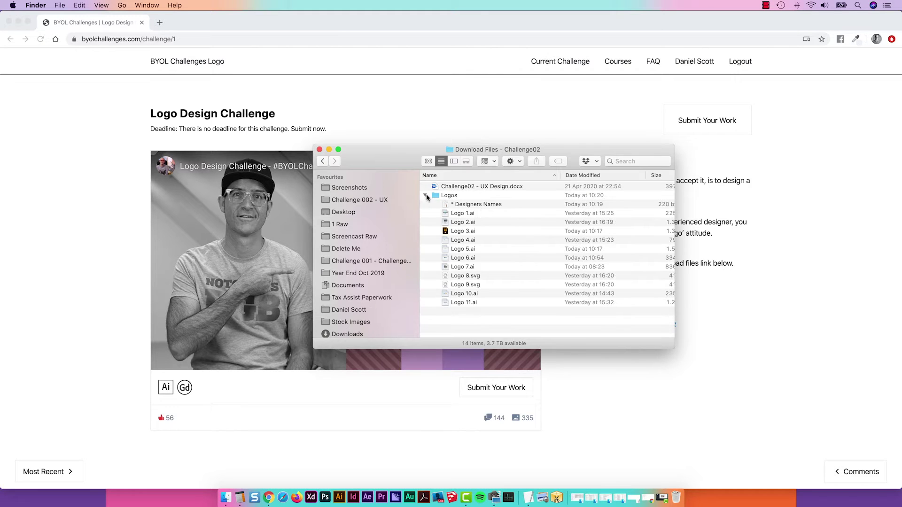
click(470, 214)
key(space)
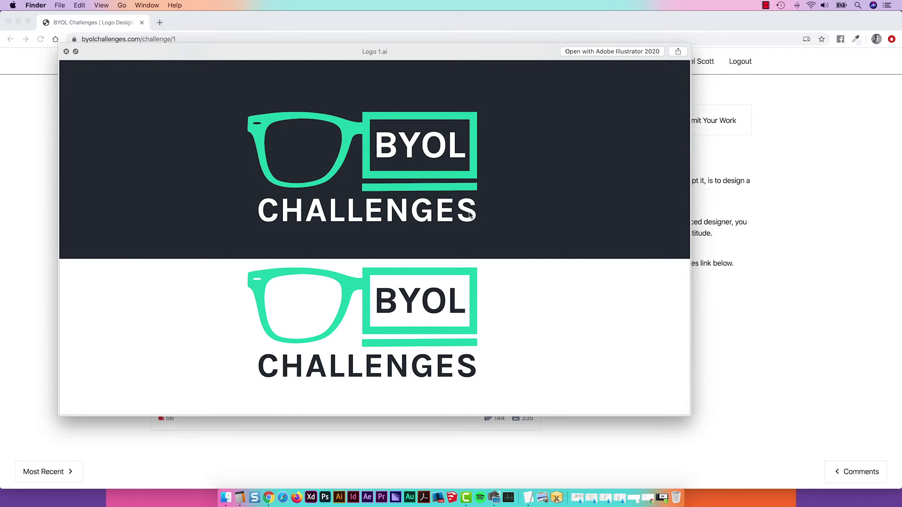
key(Down)
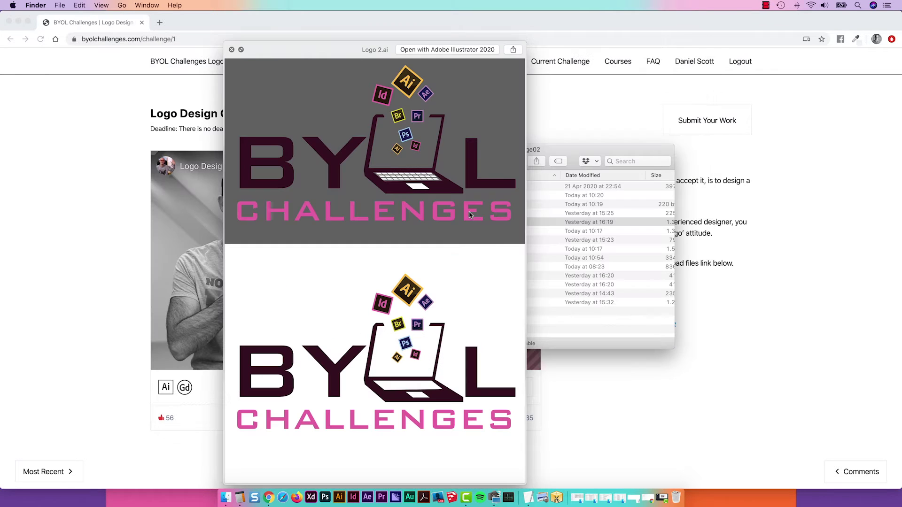
key(Down)
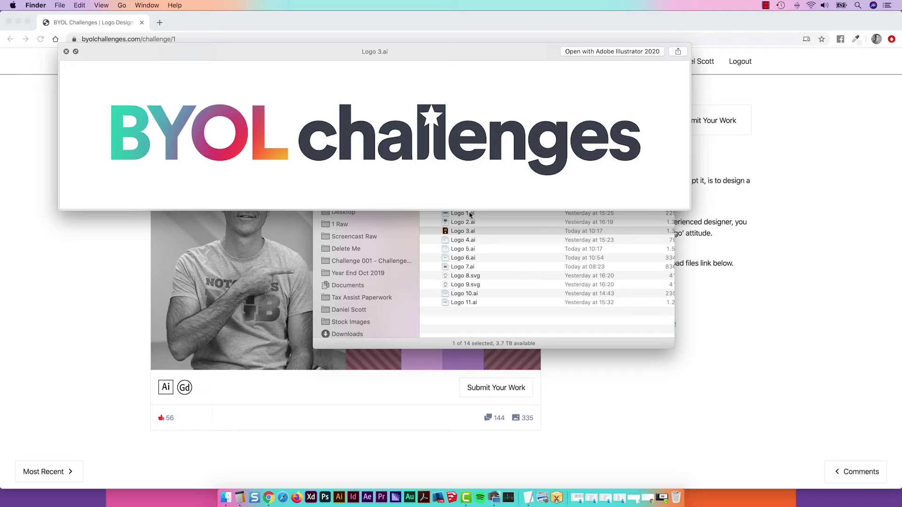
key(Down)
key(Down)
key(Down)
key(Down)
key(Down)
key(Down)
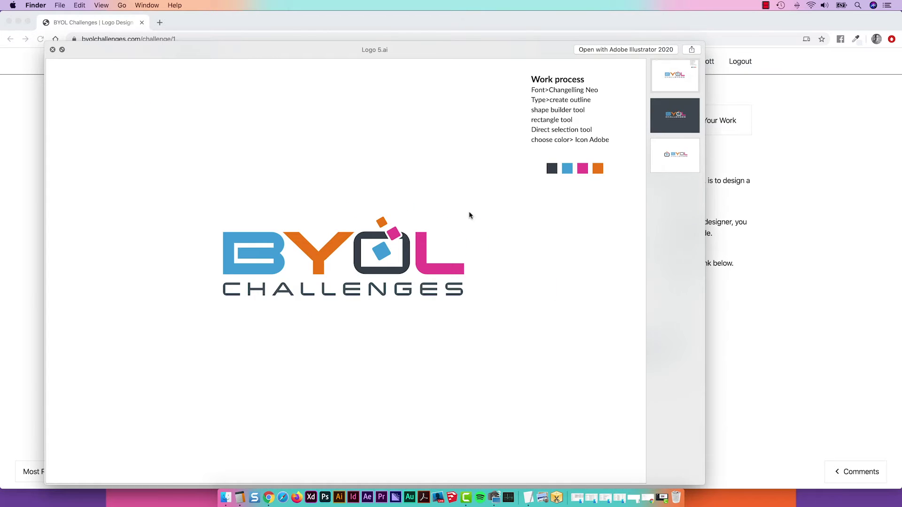
key(Down)
key(Down)
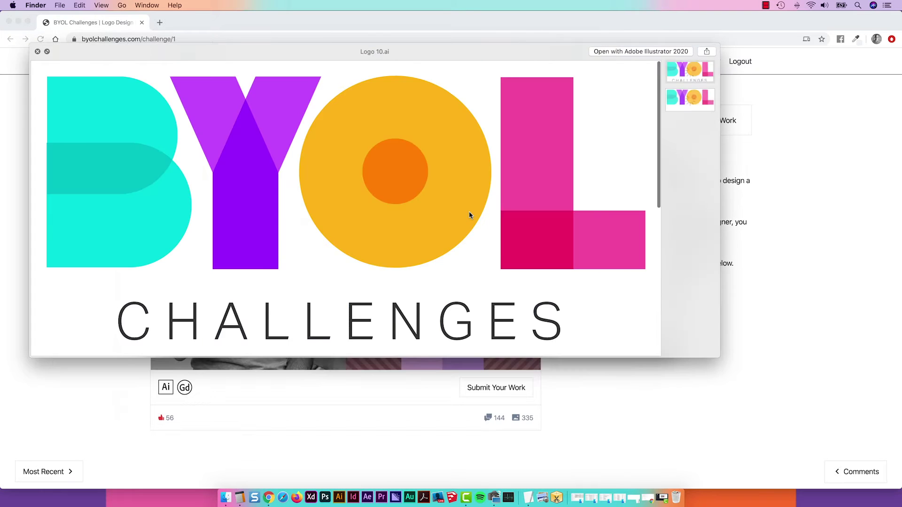
key(space)
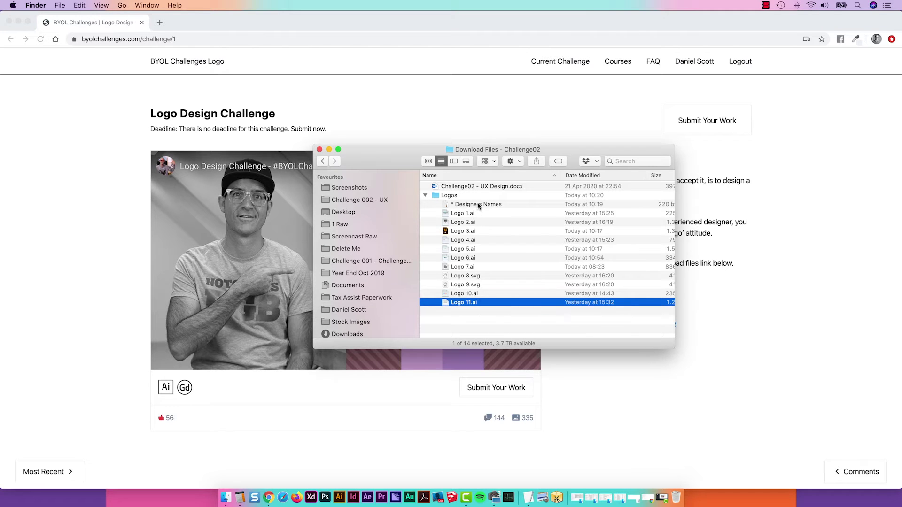
click(455, 208)
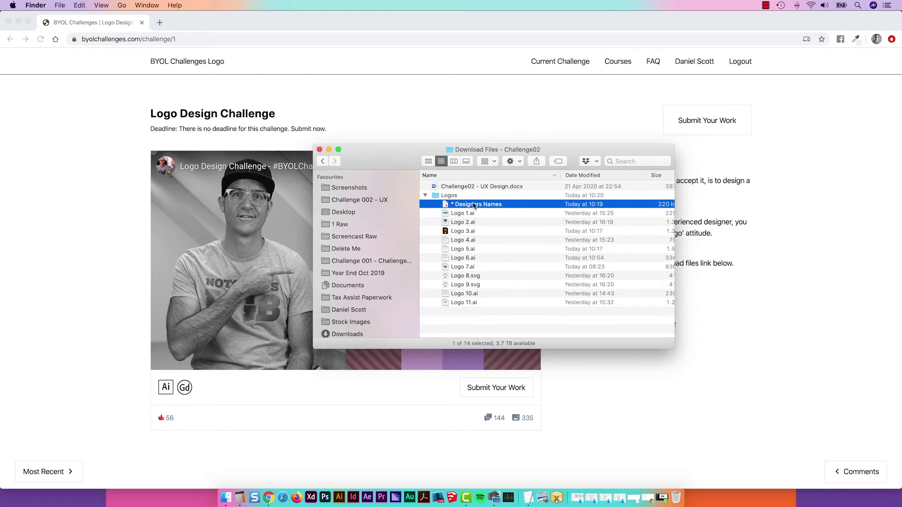
click(750, 227)
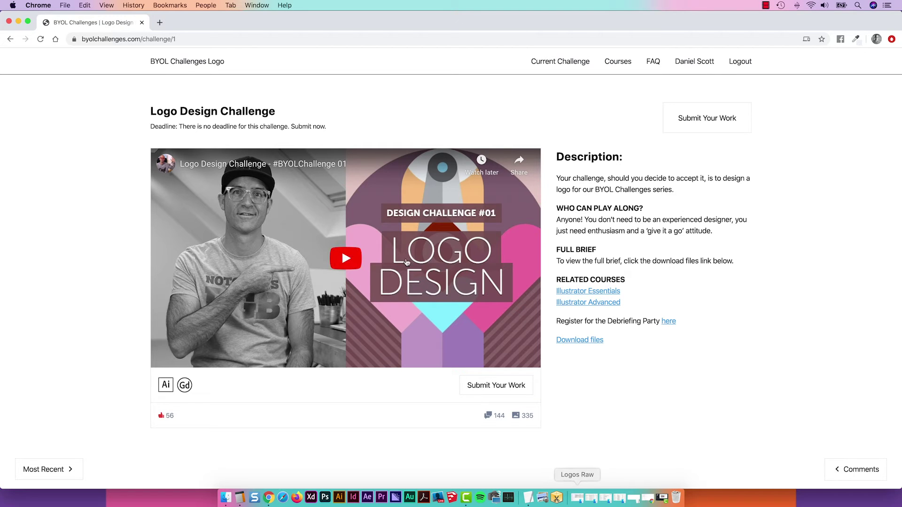
Step: Switch to the download files and Quick Look Persona User Profile.pdf, closing and reopening it
key(super+Tab)
click(402, 258)
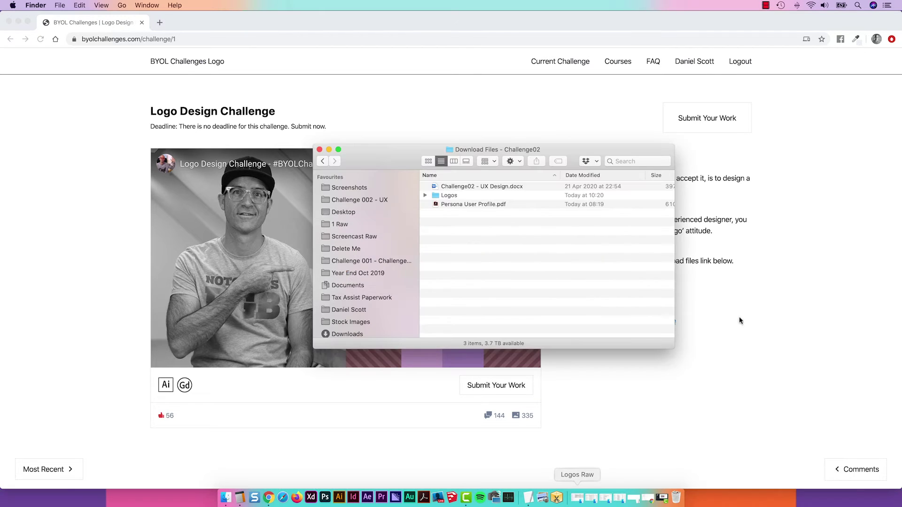
click(464, 205)
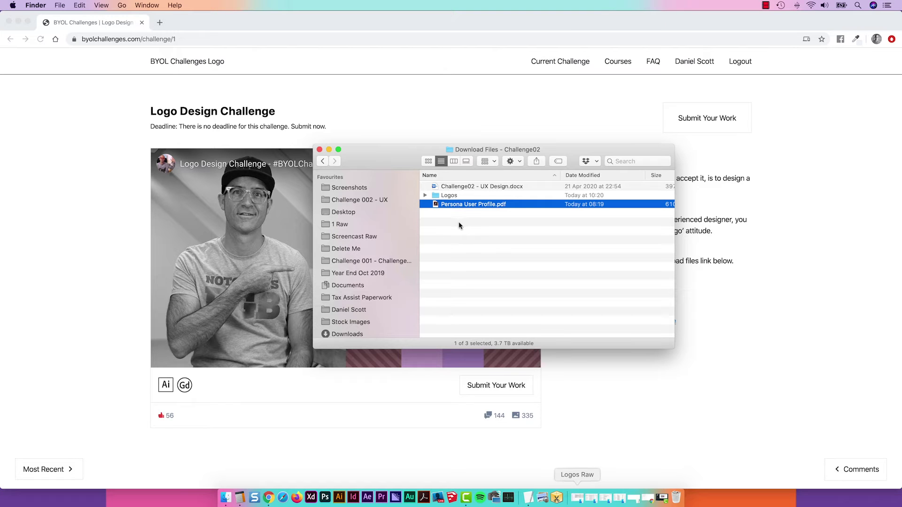
key(space)
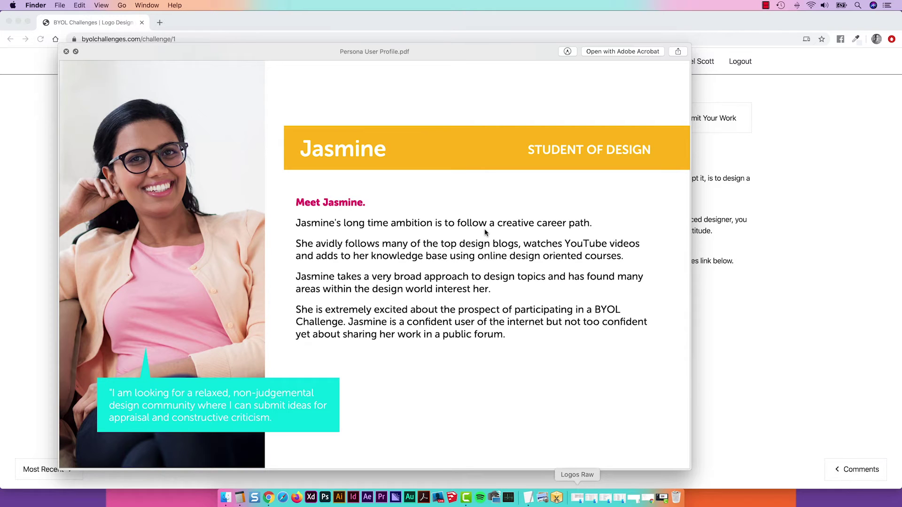
key(space)
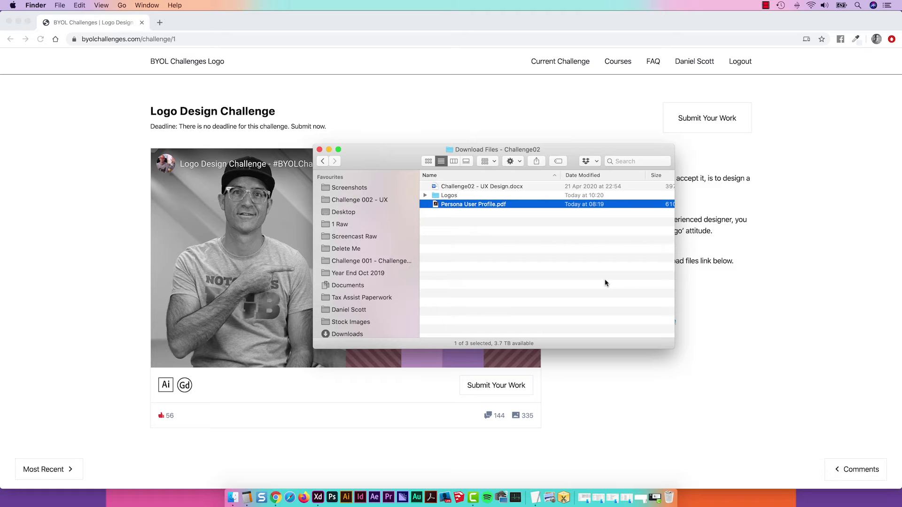
key(space)
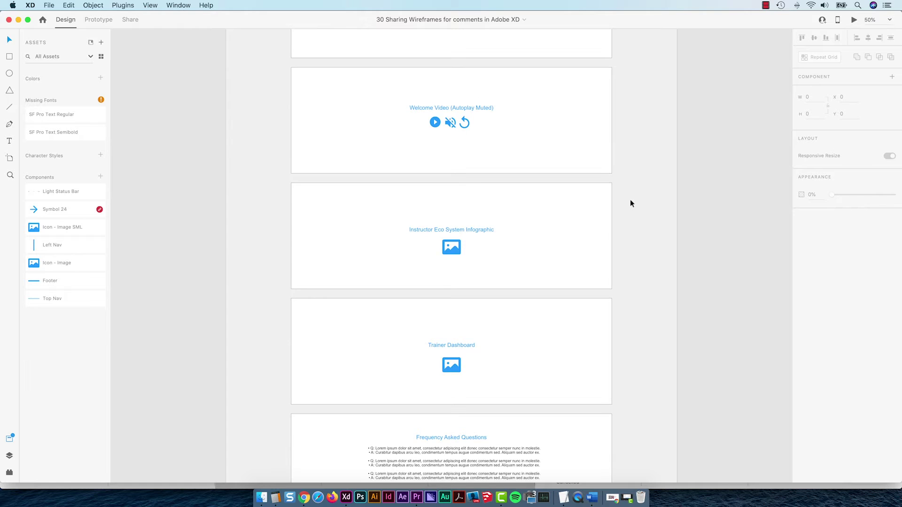
Step: Pan across the Homepage, Dashboard and Courses wireframe artboards in the XD canvas
scroll(630, 199, up, 5)
scroll(630, 199, down, 1)
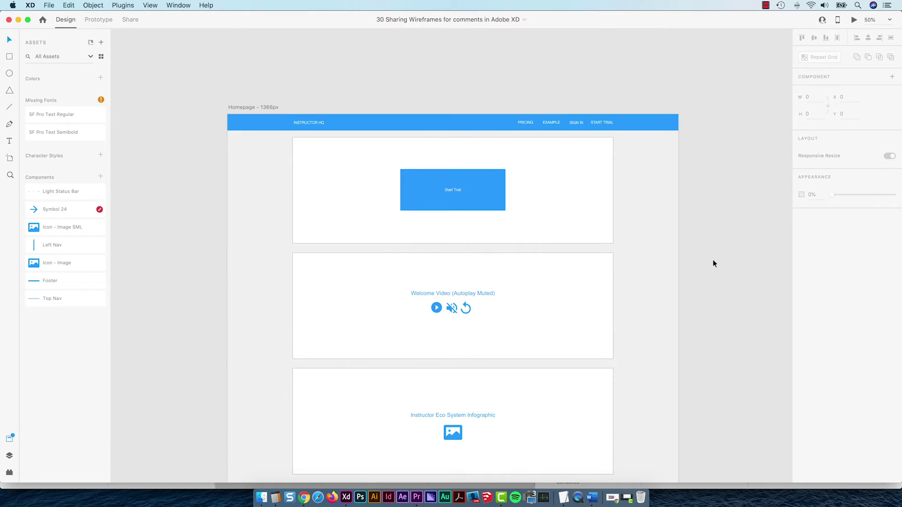
scroll(713, 261, down, 2)
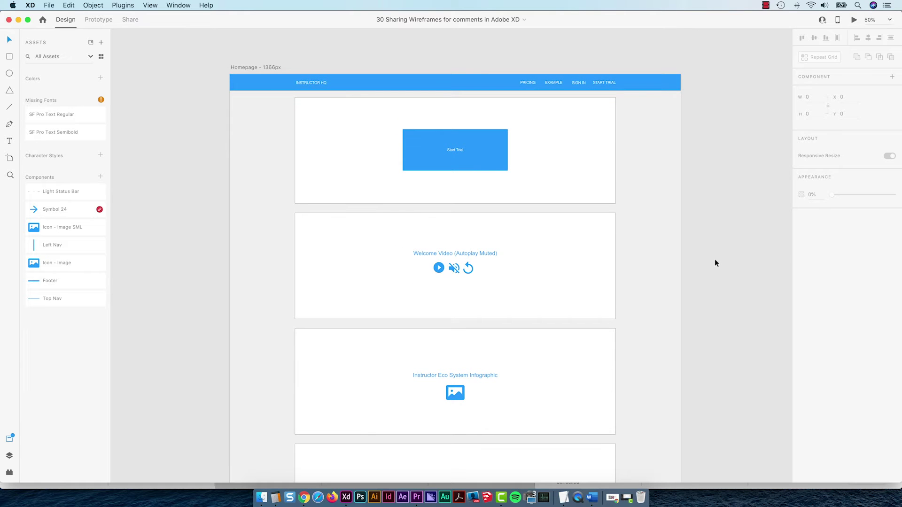
scroll(715, 260, down, 10)
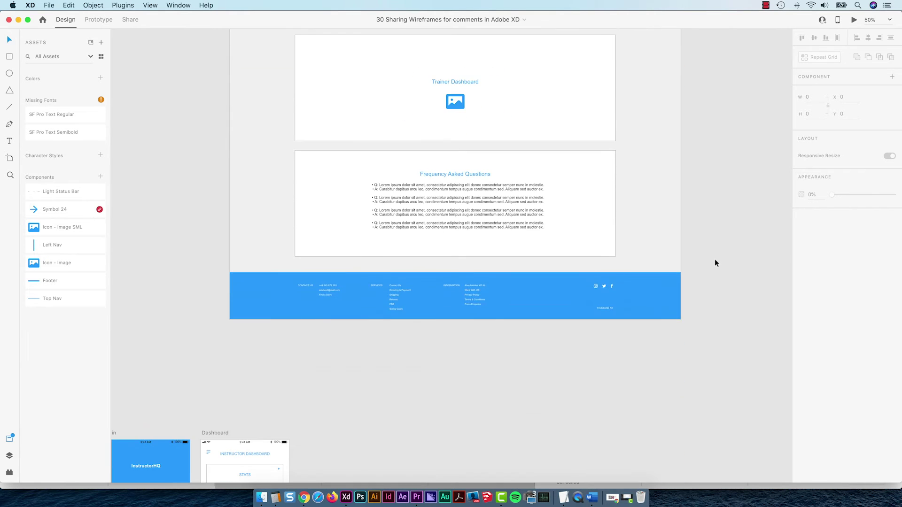
scroll(711, 259, right, 7)
scroll(708, 263, right, 10)
scroll(709, 263, up, 8)
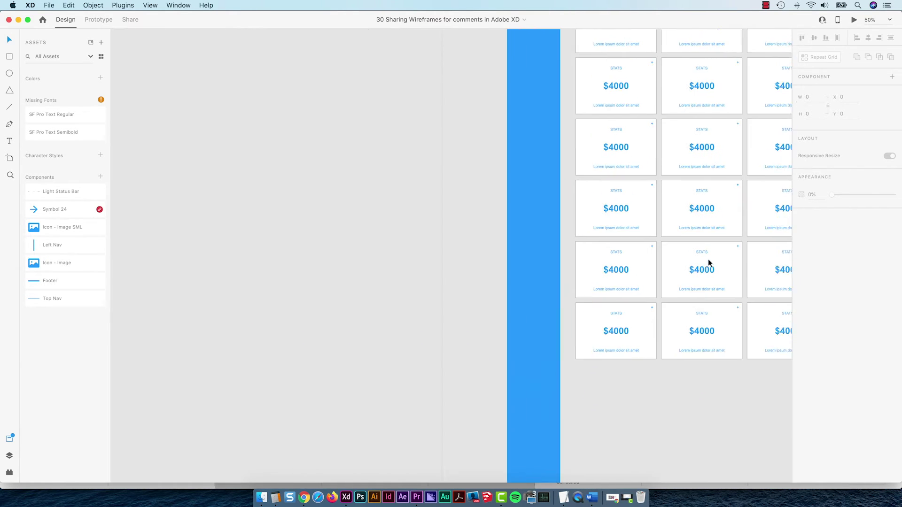
scroll(709, 263, down, 4)
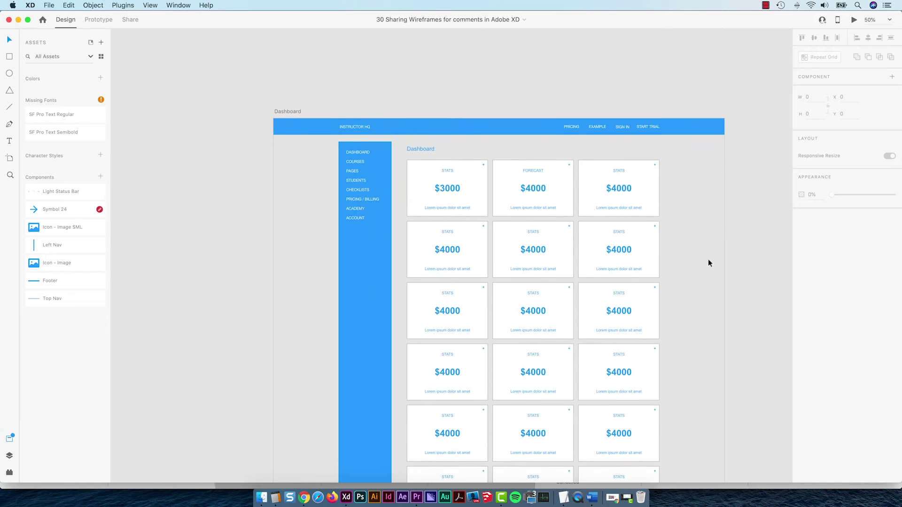
scroll(708, 263, right, 10)
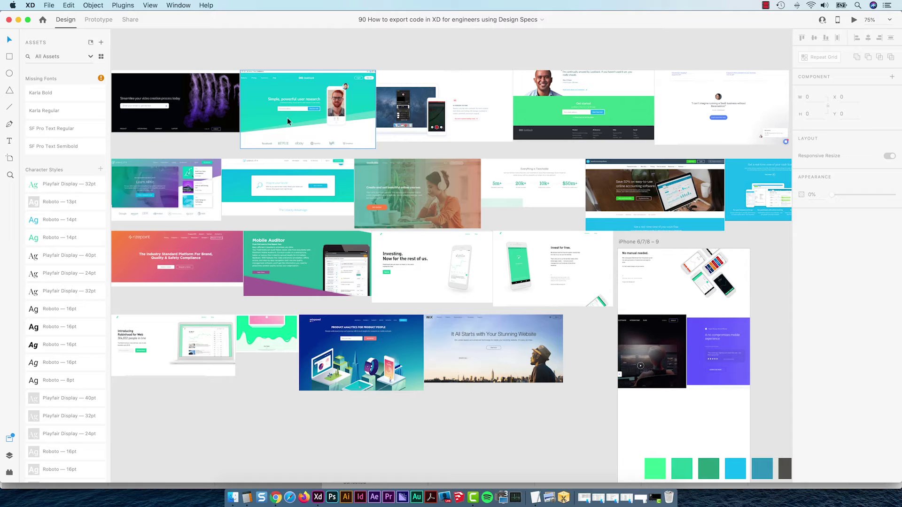
scroll(303, 93, left, 1)
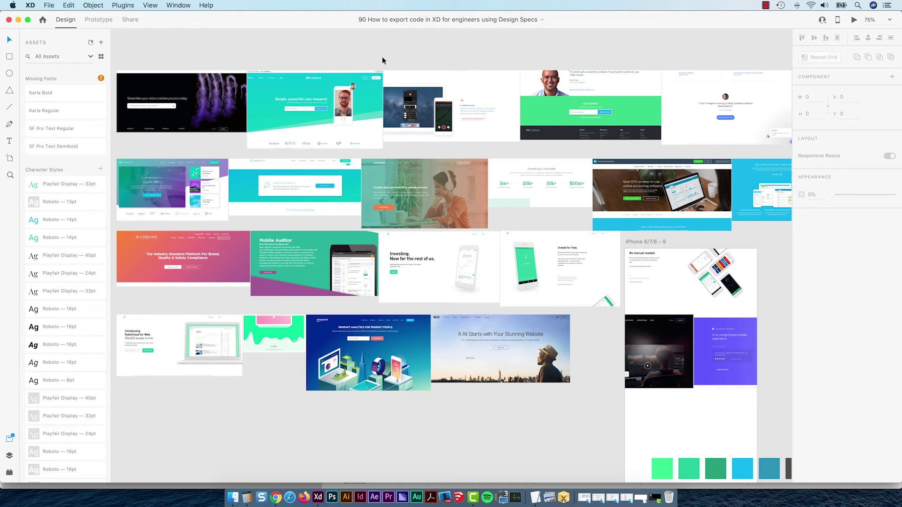
Step: Scroll down and right past the mood board to the instructorHQ Homepage artboard
scroll(475, 131, down, 5)
scroll(472, 128, down, 5)
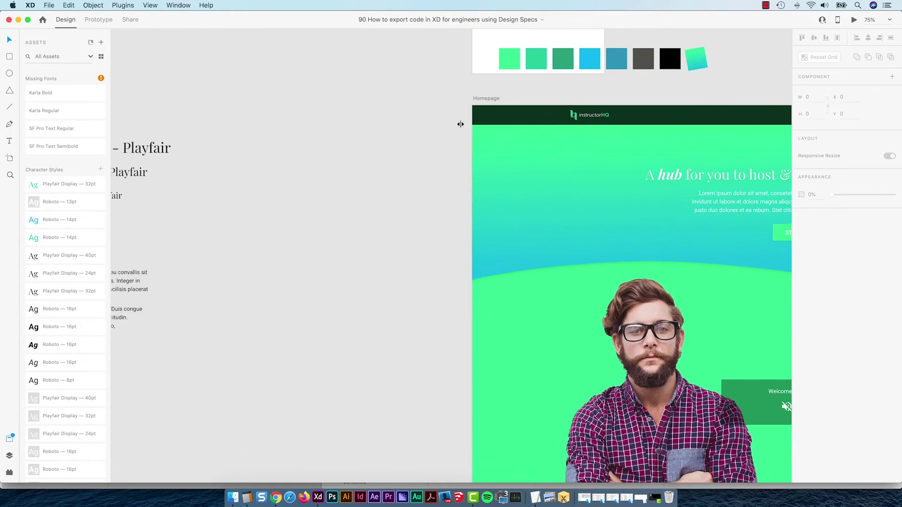
scroll(460, 125, right, 7)
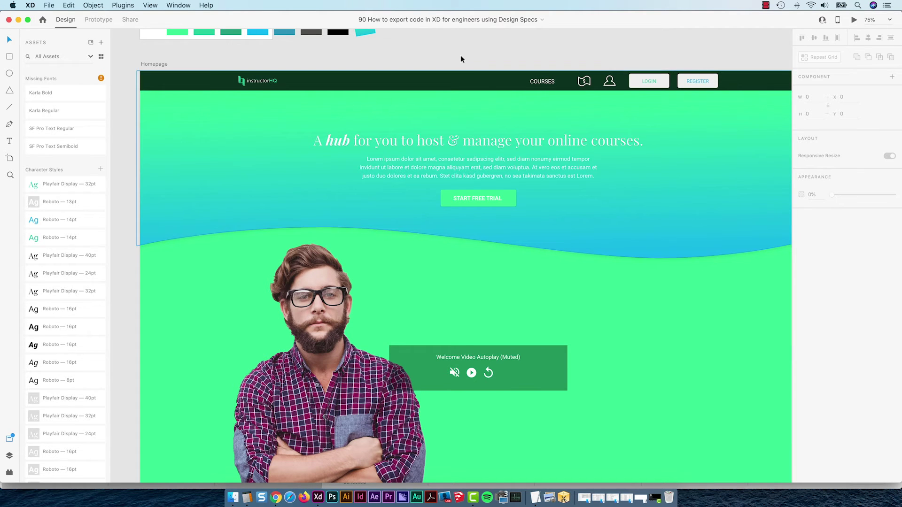
scroll(653, 234, down, 15)
scroll(655, 238, up, 15)
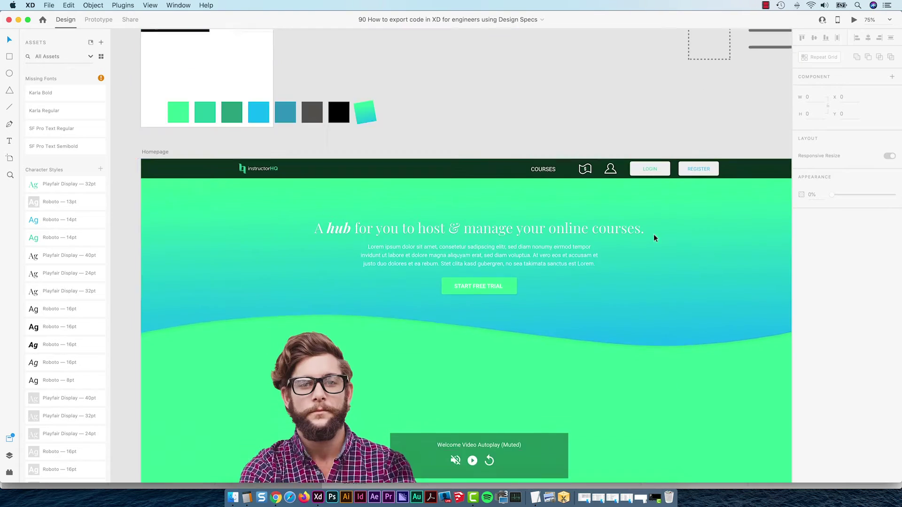